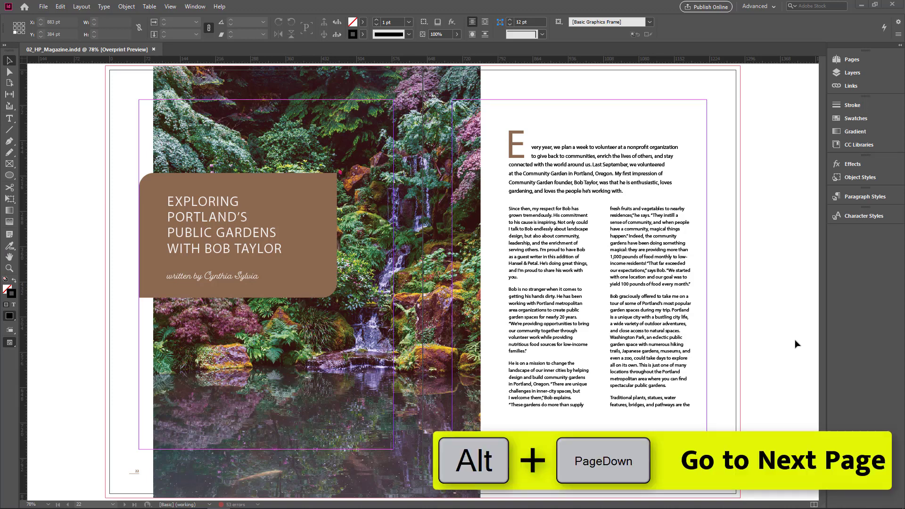
key(alt+Next)
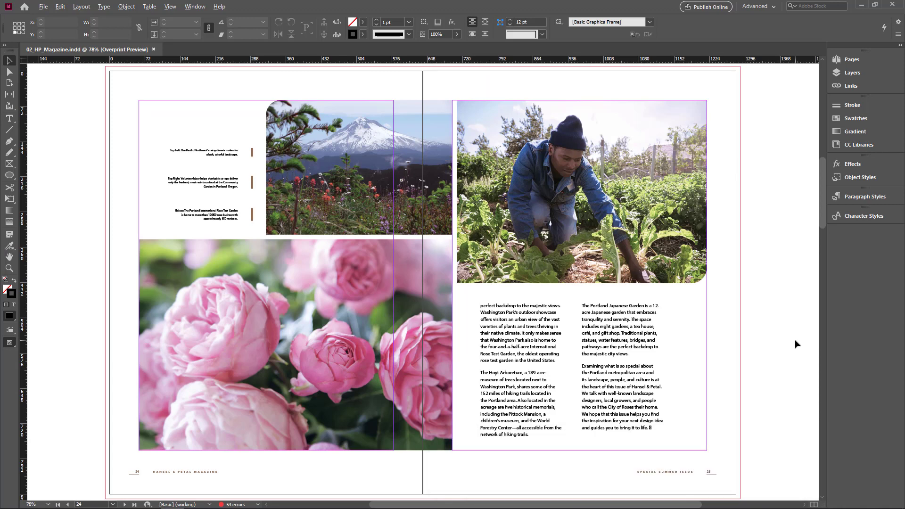
key(alt+Page_Up)
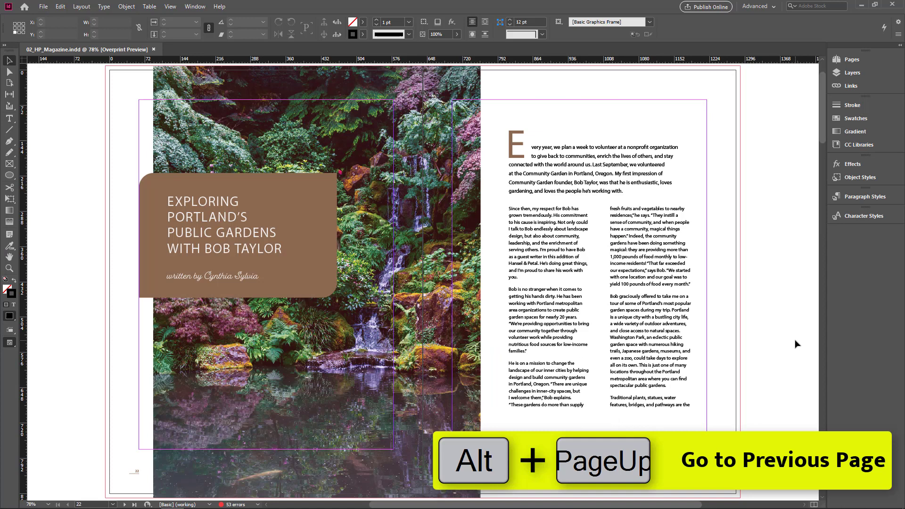
key(alt+Page_Down)
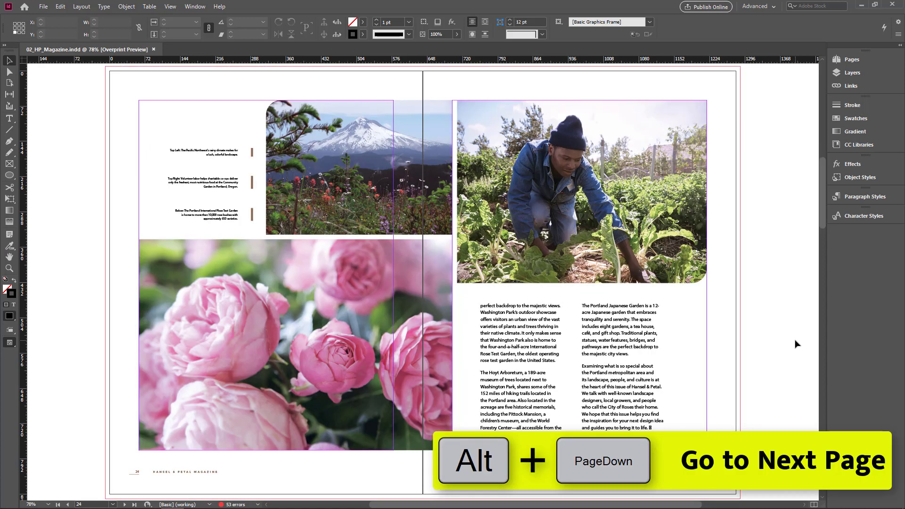
Select page 25 with the Page tool and trial-resize it to about 503×574 pt.
click(8, 84)
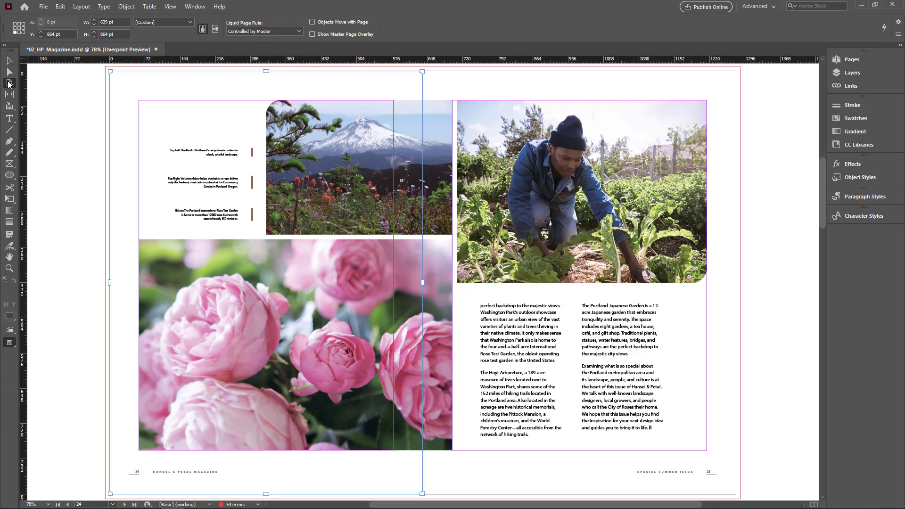
click(503, 84)
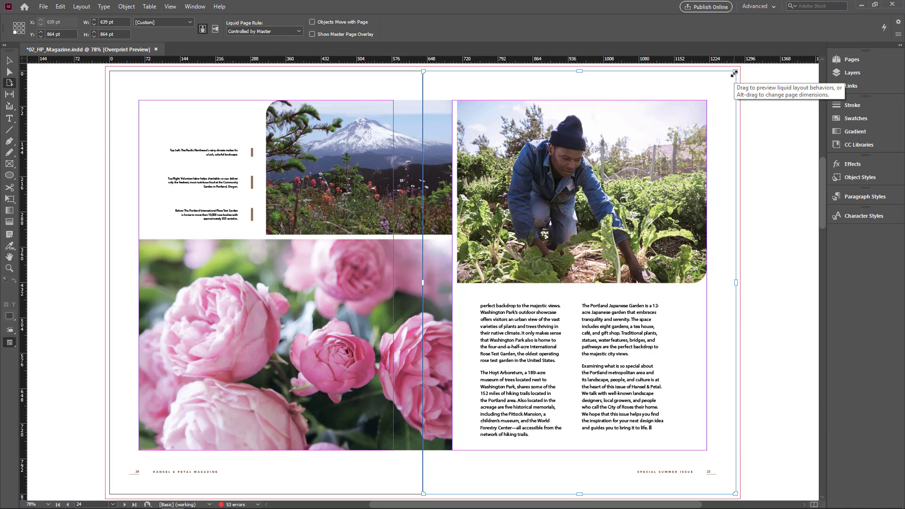
drag(734, 74, 578, 309)
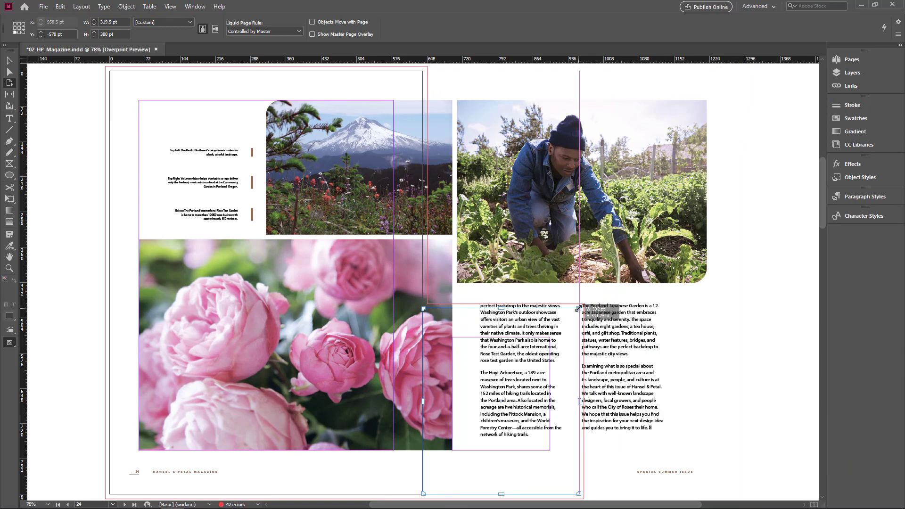
key(ctrl+z)
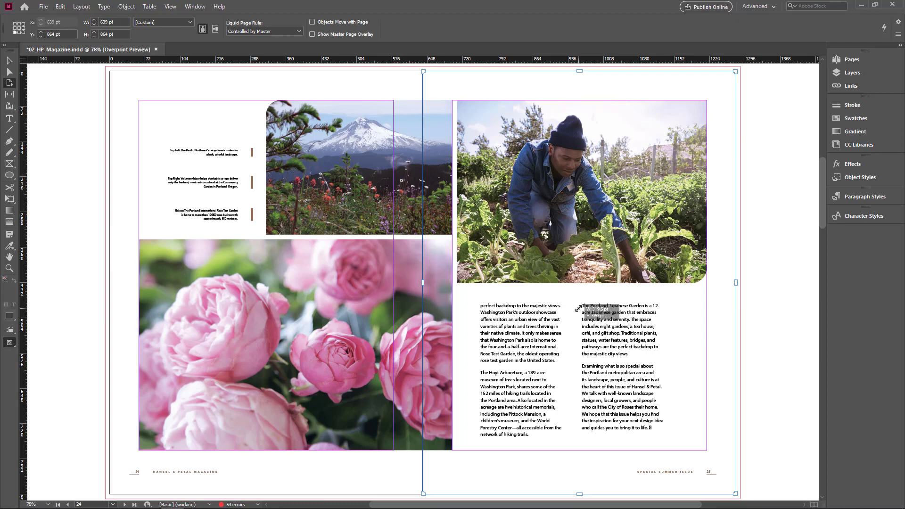
click(735, 72)
drag(735, 72, 660, 225)
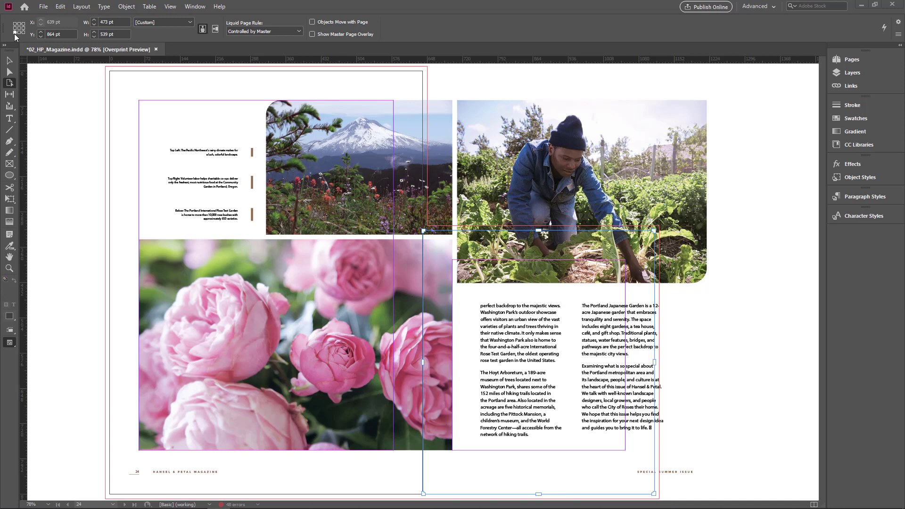
Make page 25 A4 (595.276 × 841.89 pt) and show the spread thumbnails.
click(189, 24)
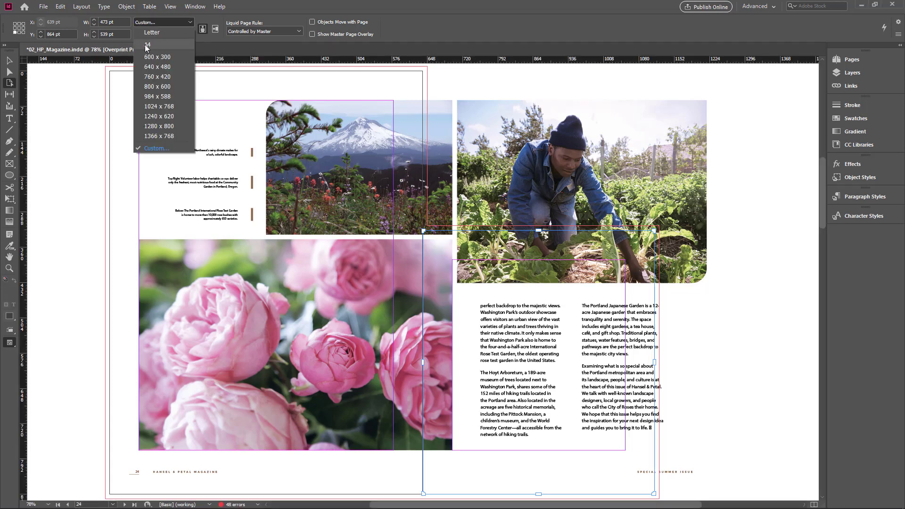
click(163, 45)
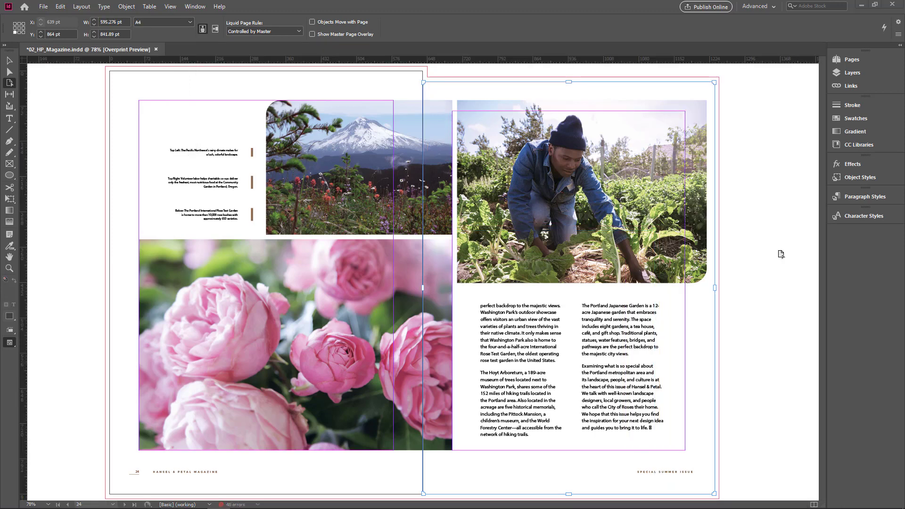
click(849, 64)
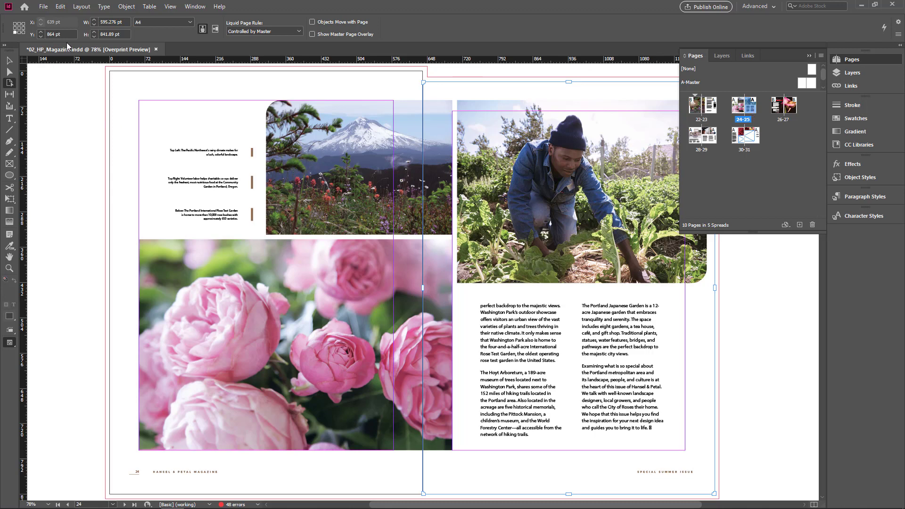
Set page 25's bottom margin to 150 pt in Margins and Columns, with Adjust Layout off.
click(86, 8)
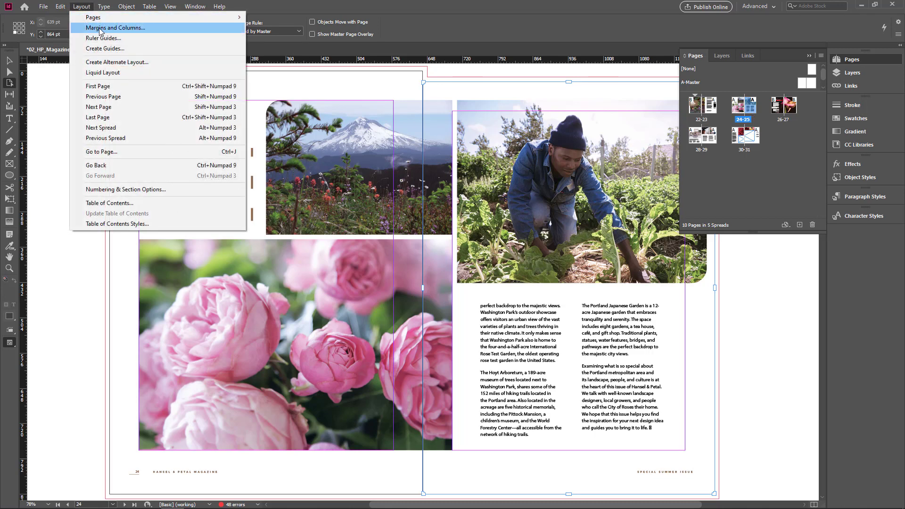
click(105, 29)
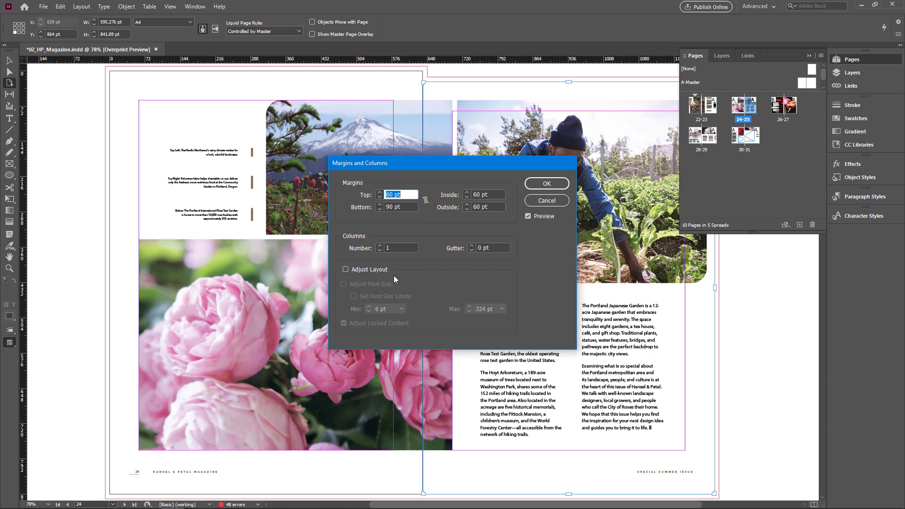
click(346, 270)
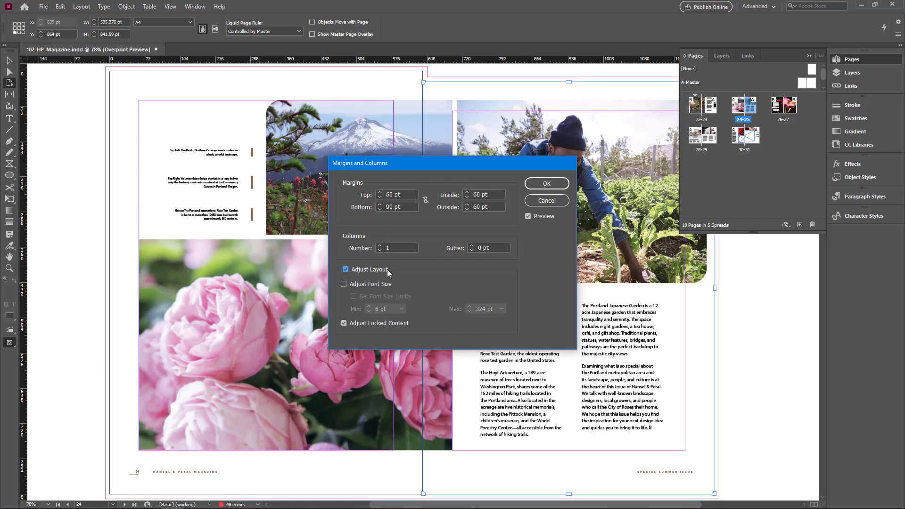
click(345, 269)
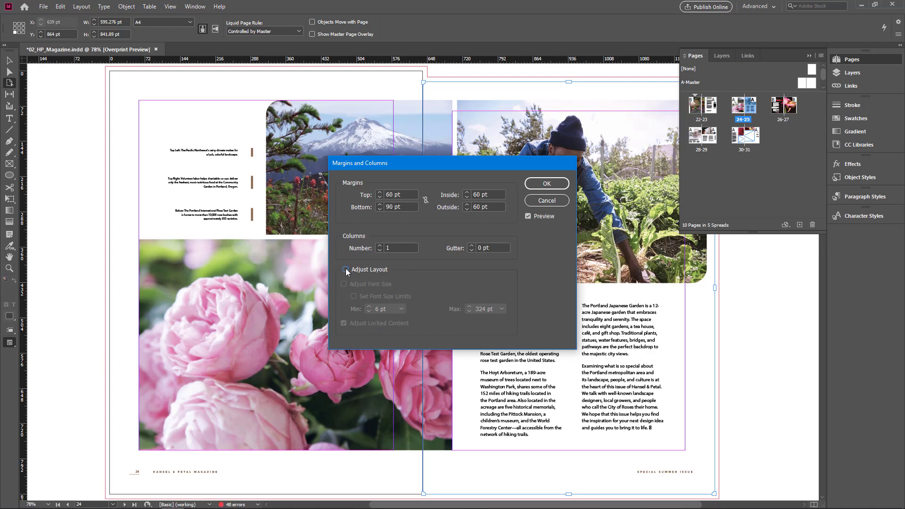
drag(414, 205, 377, 207)
text(150)
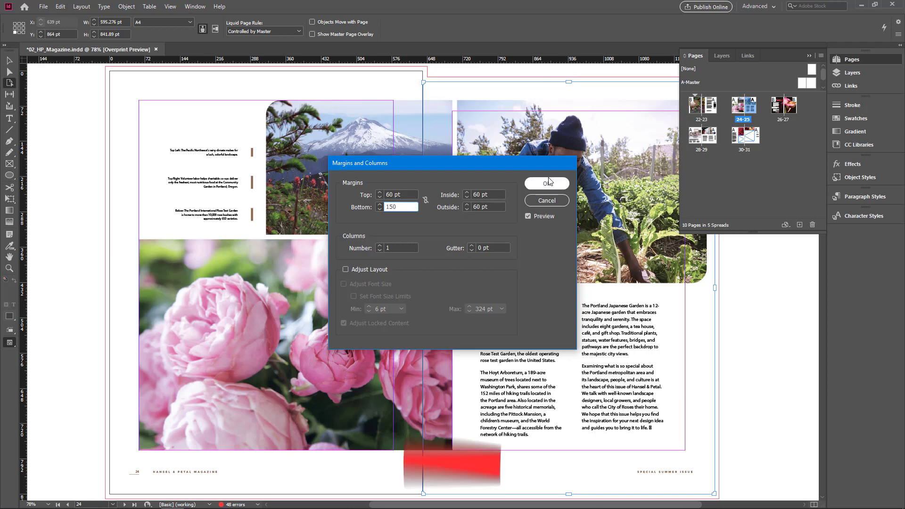
click(547, 182)
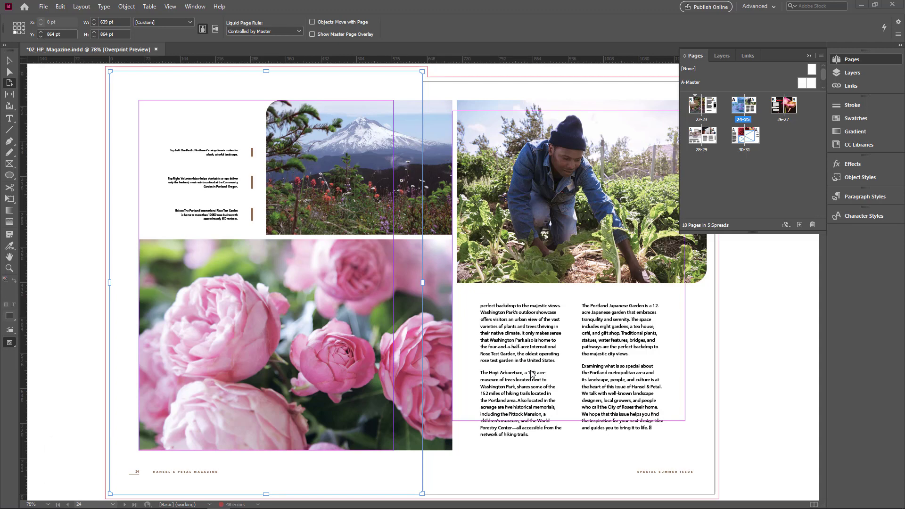
Undo the margin and page-size changes, then re-enter a 150 pt bottom margin.
key(ctrl+z)
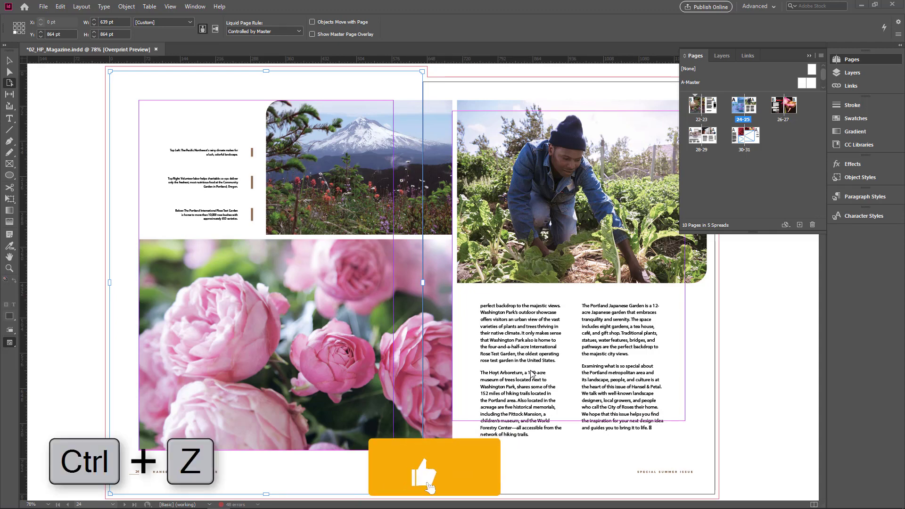
key(ctrl+z)
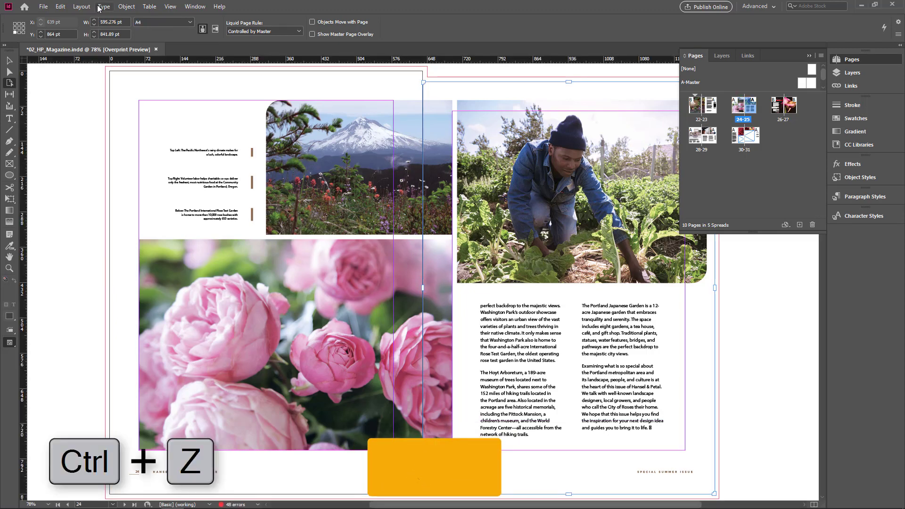
click(81, 7)
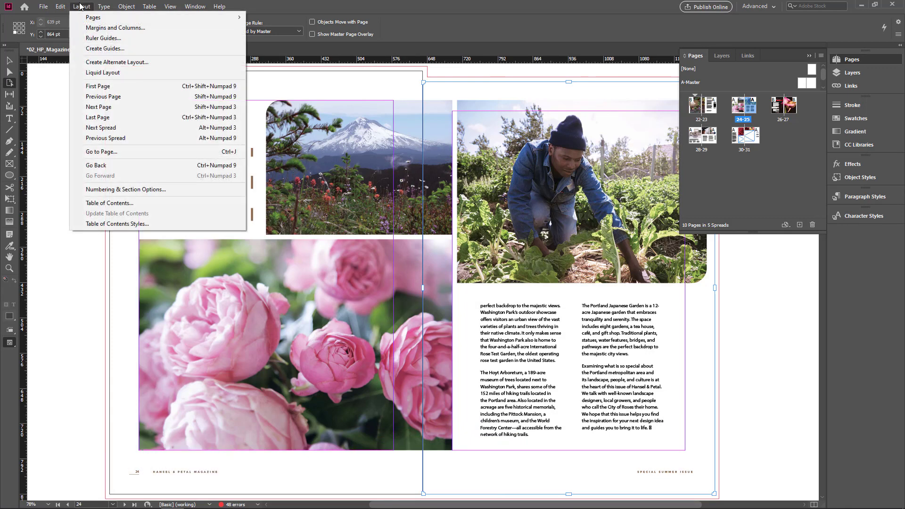
click(109, 28)
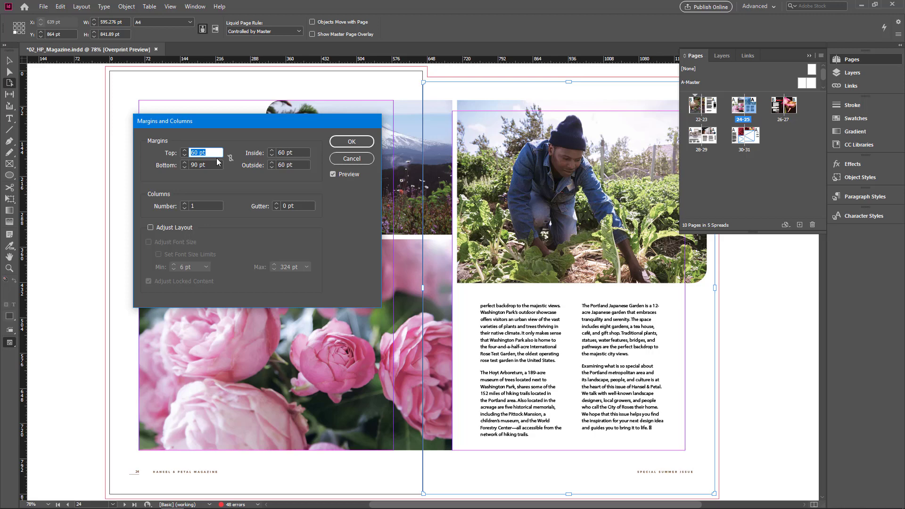
key(Tab)
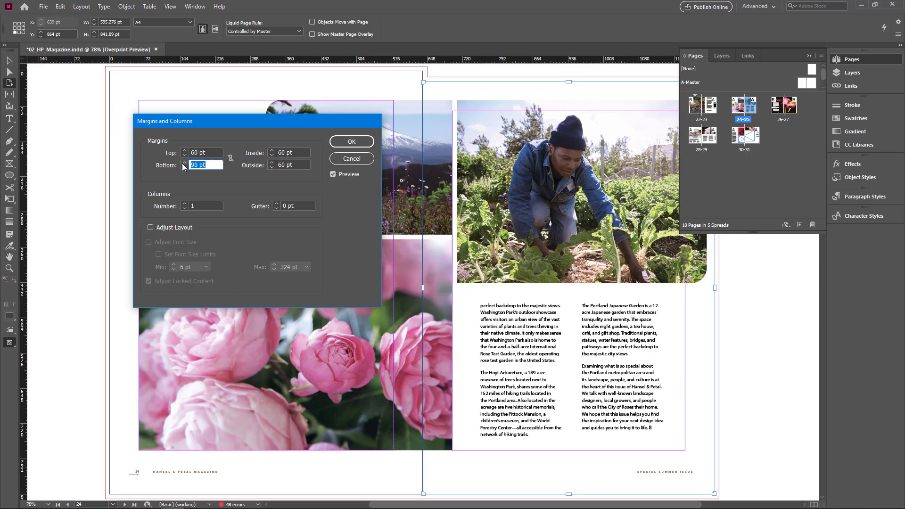
text(150)
Leave Adjust Layout unchecked, cancel Margins and Columns, and collapse the Pages panel.
click(165, 228)
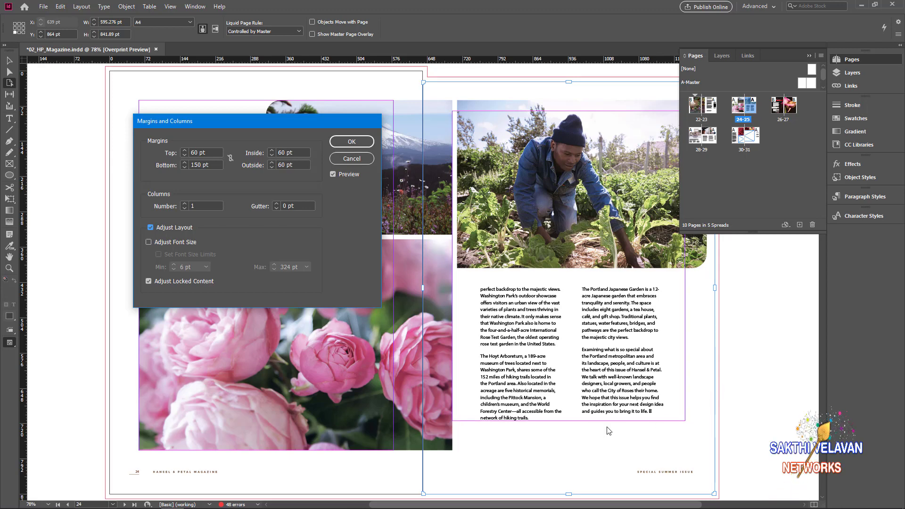
click(153, 228)
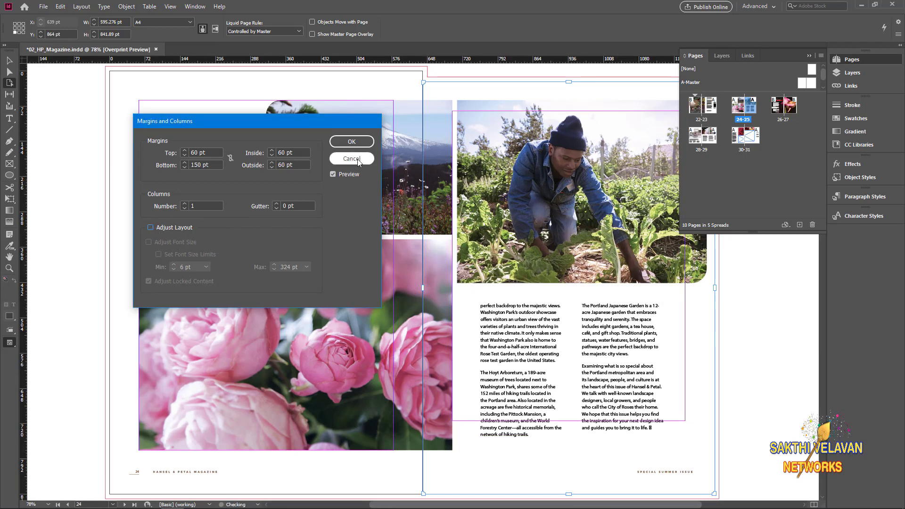
click(358, 161)
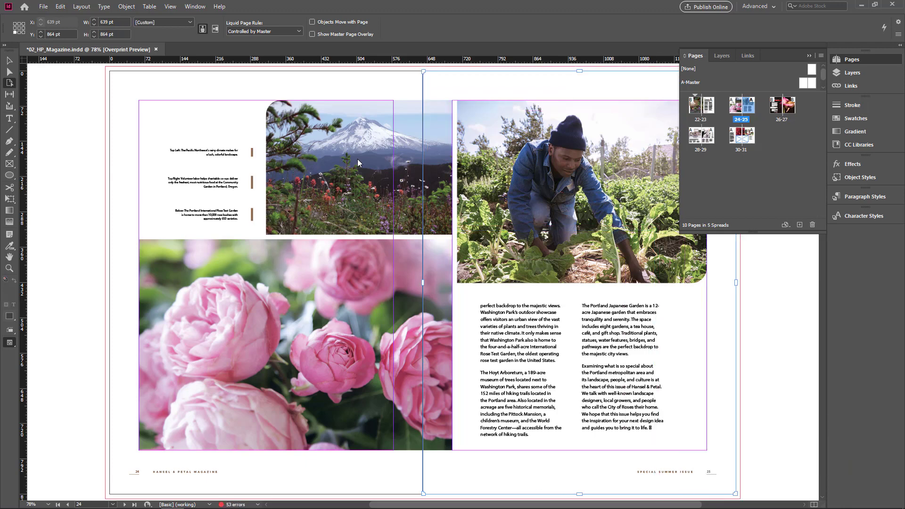
click(615, 172)
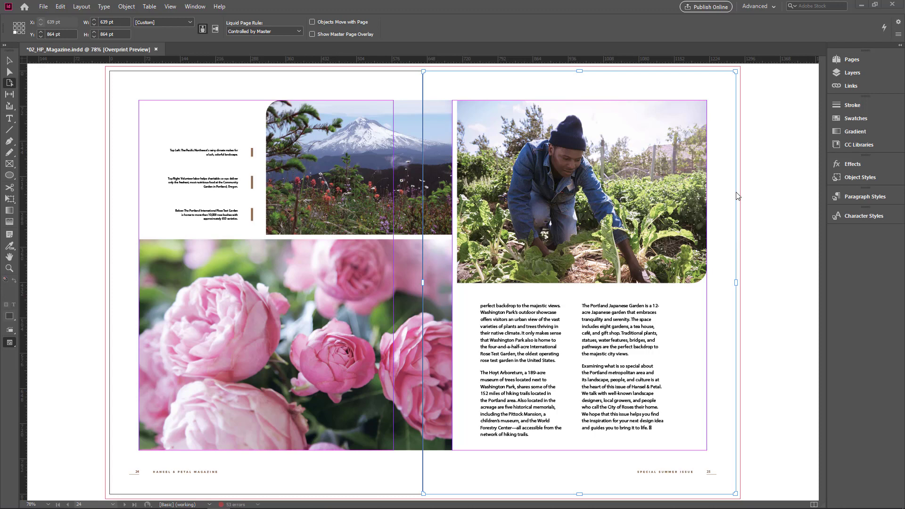
click(43, 6)
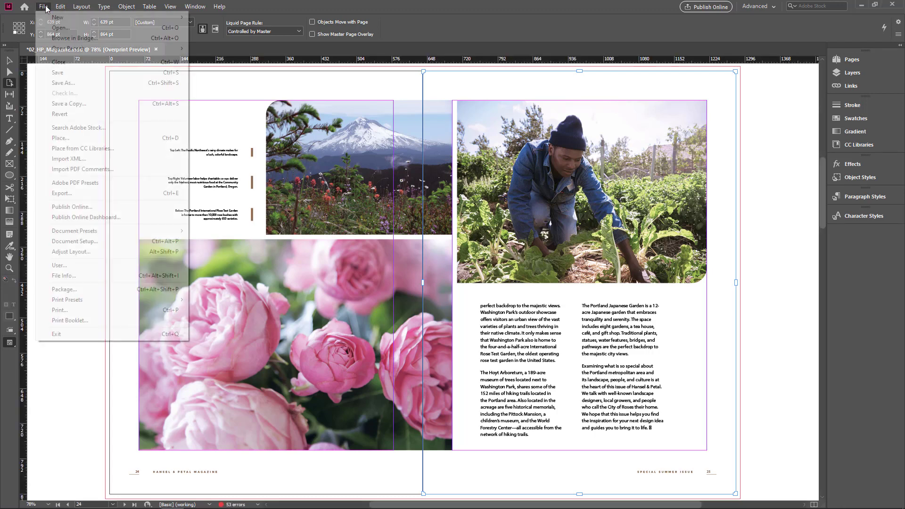
click(77, 242)
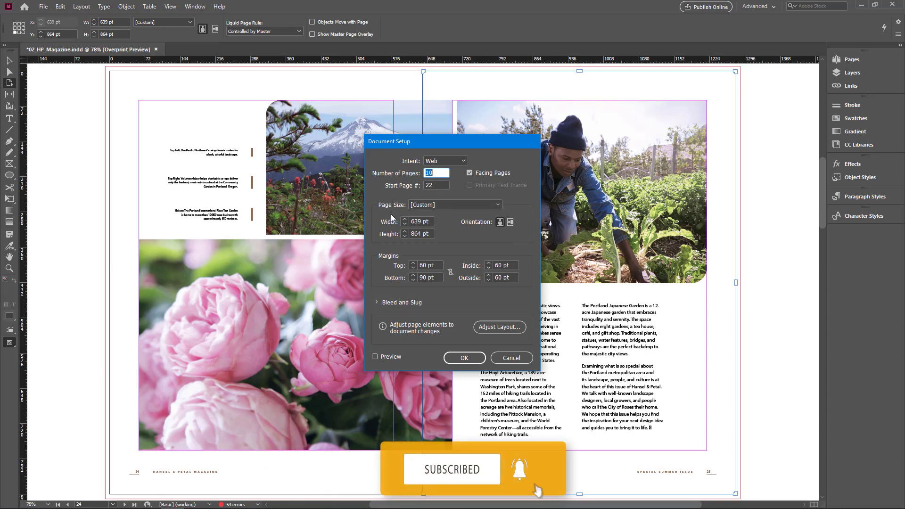
click(451, 203)
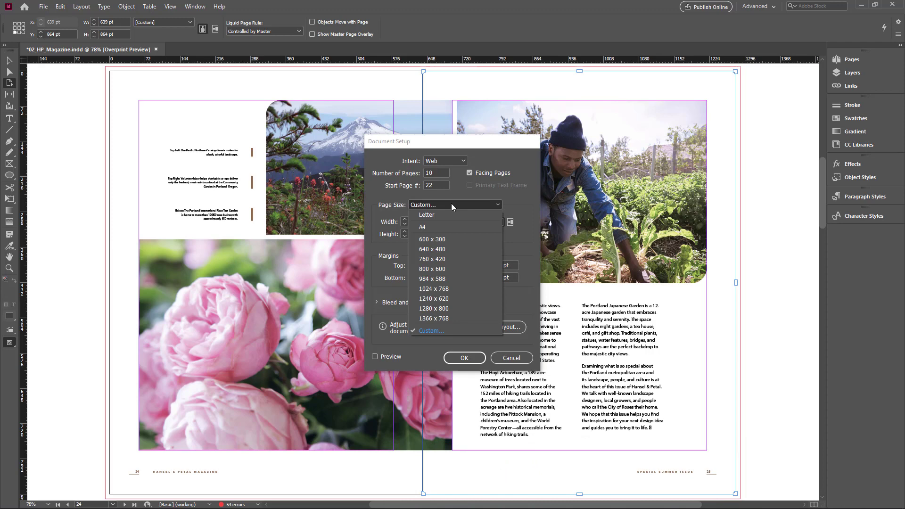
click(423, 227)
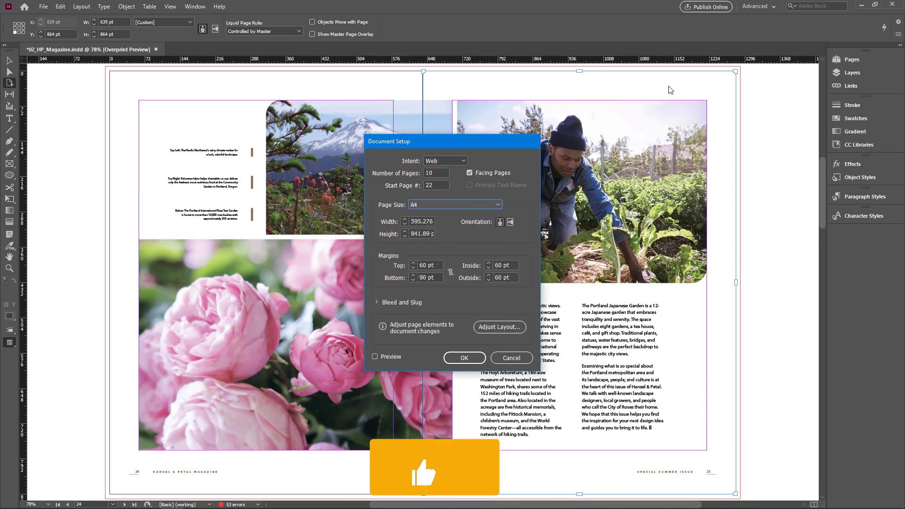
click(452, 205)
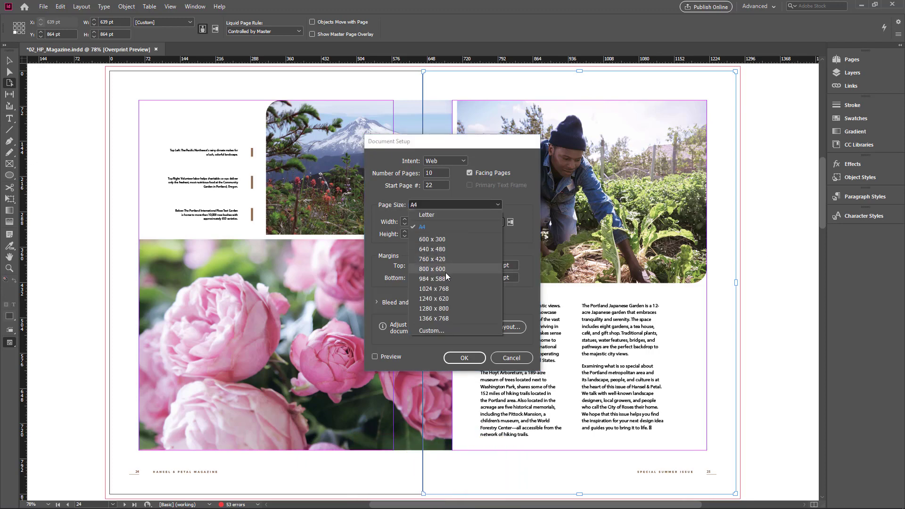
click(431, 268)
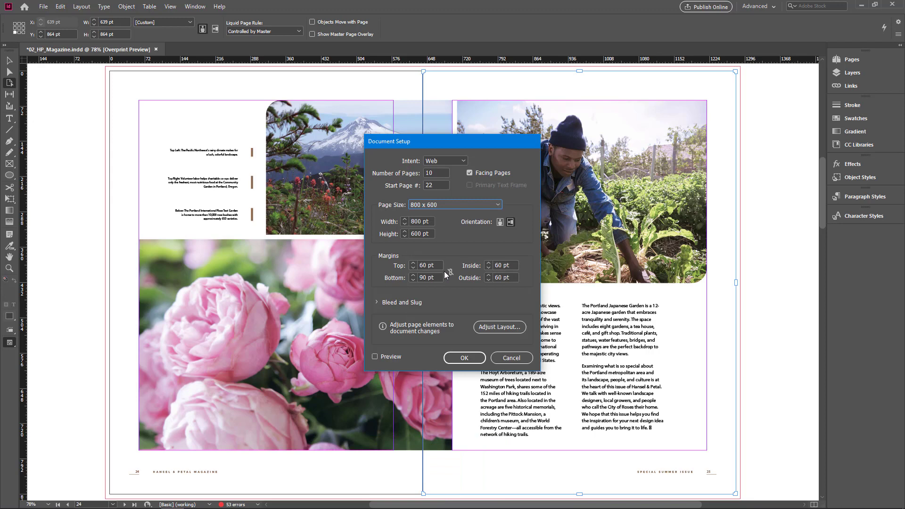
click(374, 357)
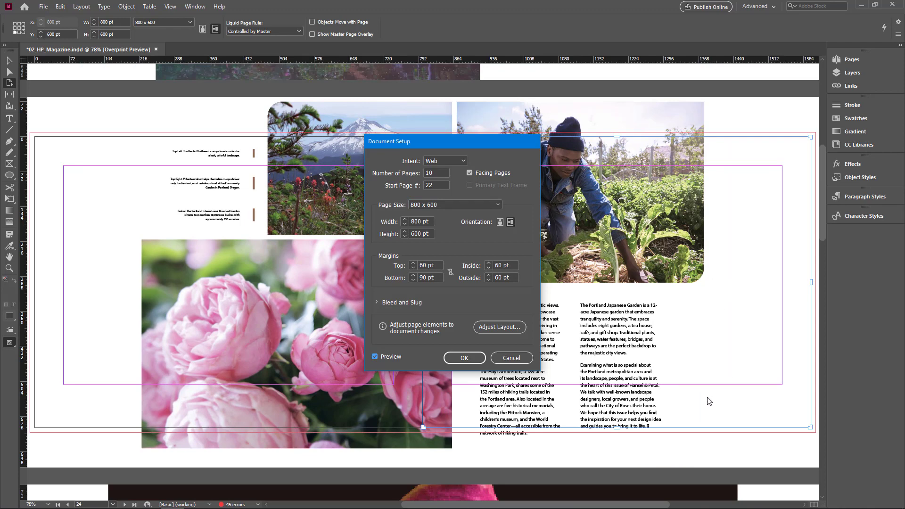
click(436, 203)
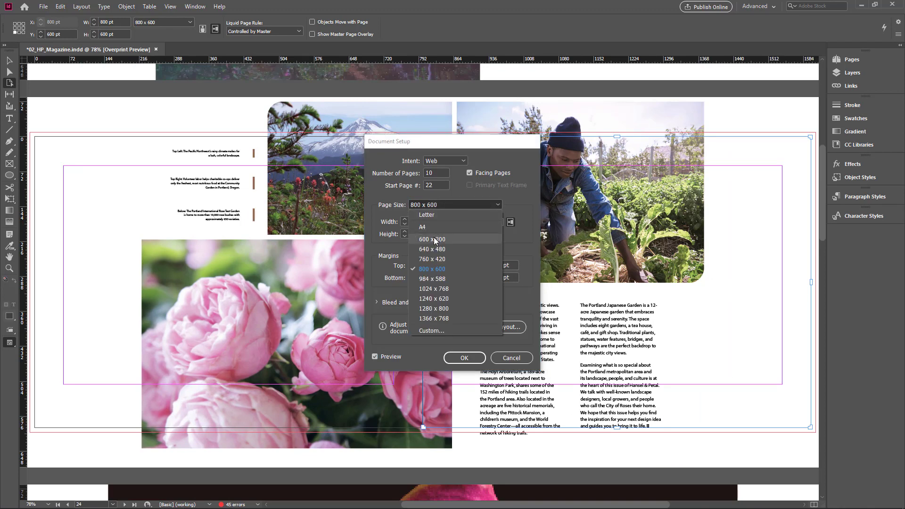
click(430, 227)
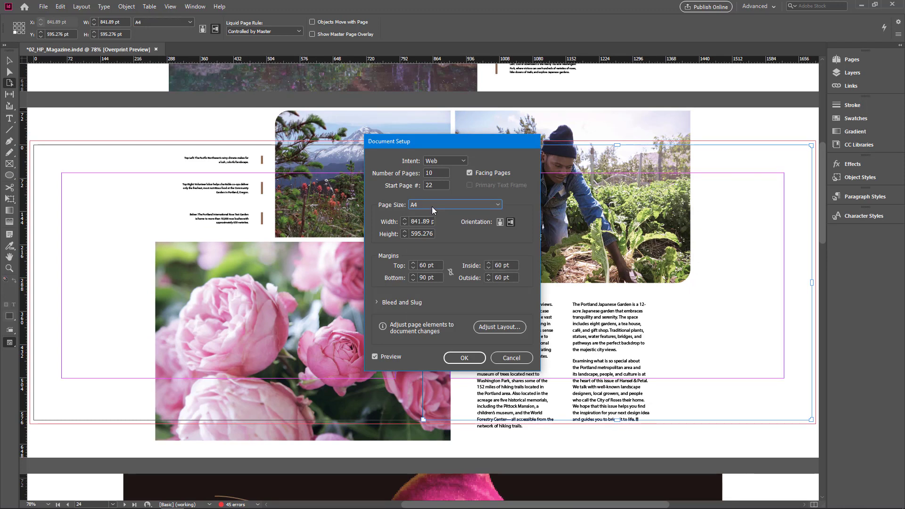
click(431, 206)
click(440, 254)
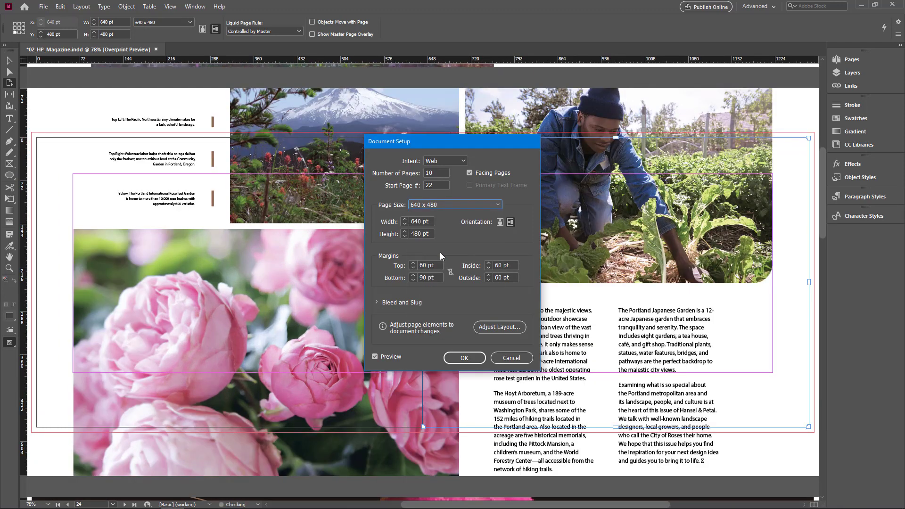
click(442, 203)
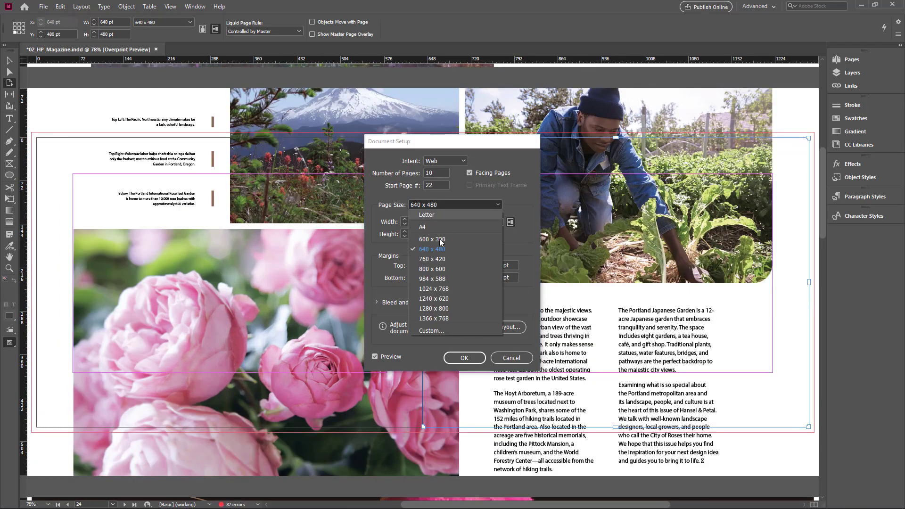
click(438, 289)
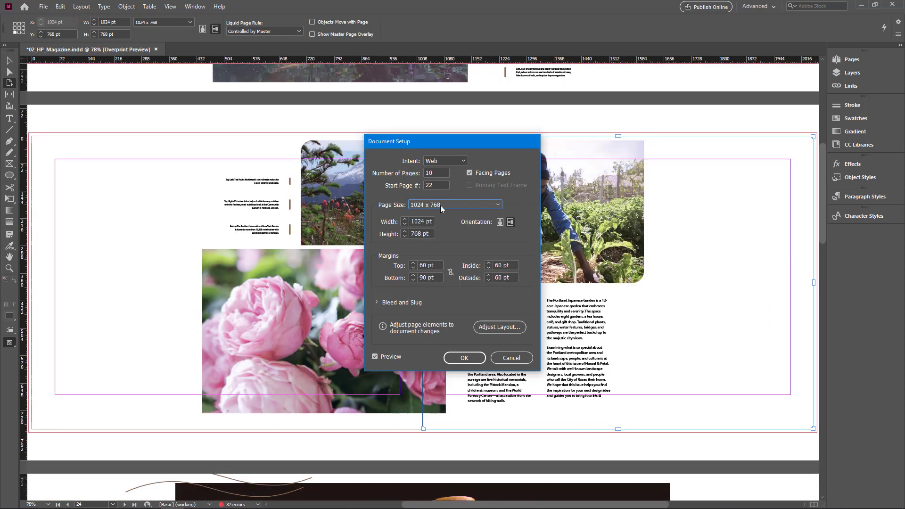
click(440, 205)
click(438, 302)
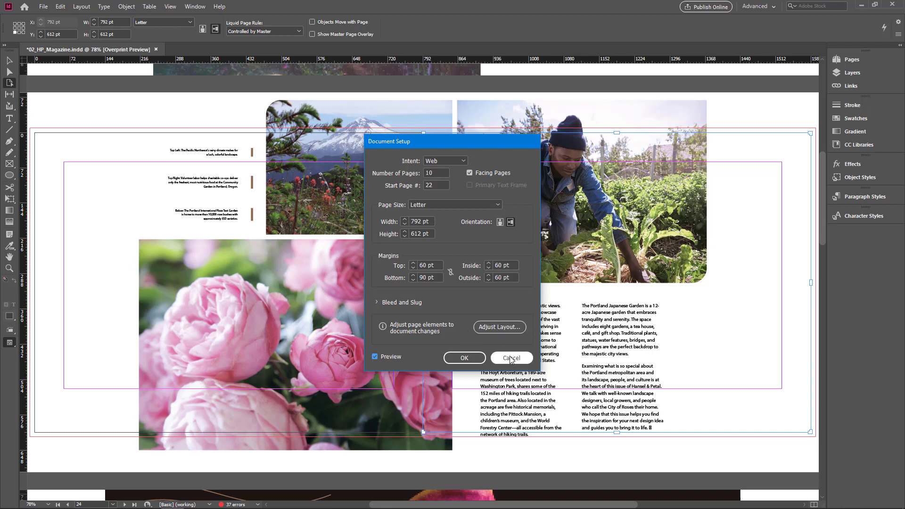
click(511, 358)
Resize the document to Letter (612 × 792 pt) via Adjust Layout, with Adjust Font Size on.
scroll(149, 188, down, 1)
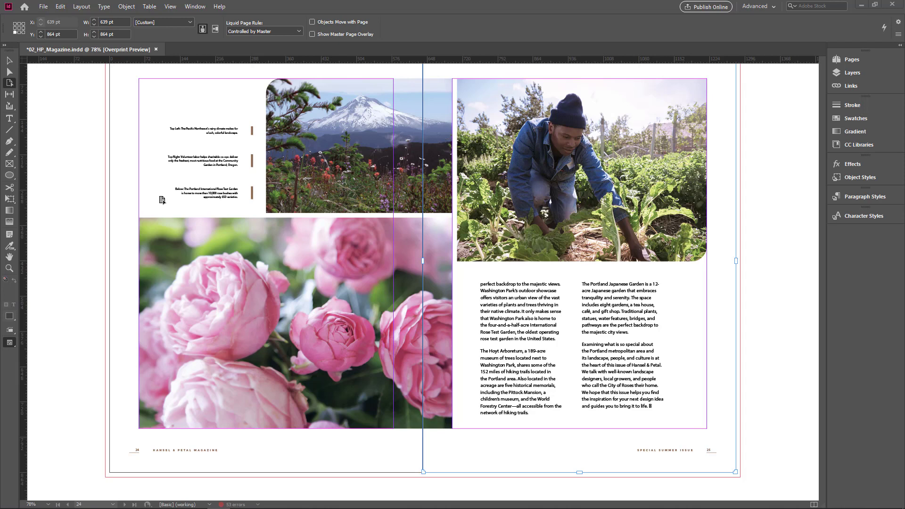
click(43, 8)
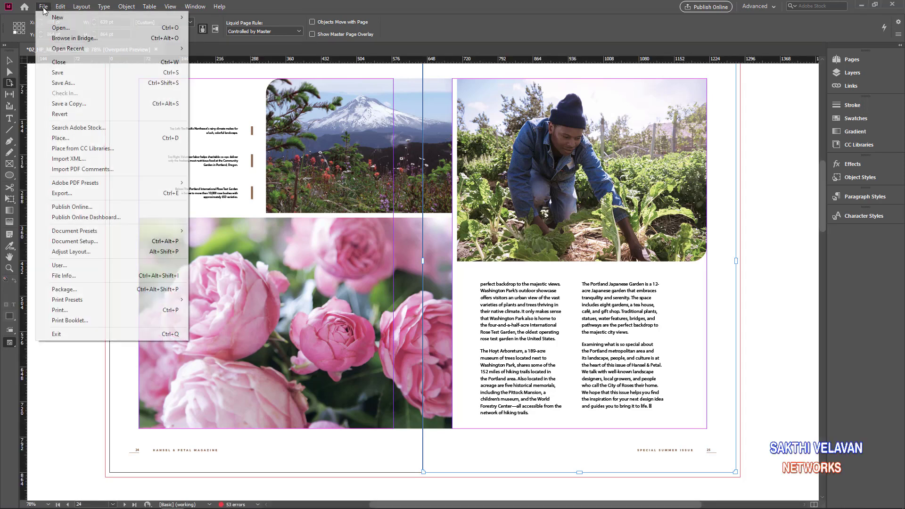
click(68, 252)
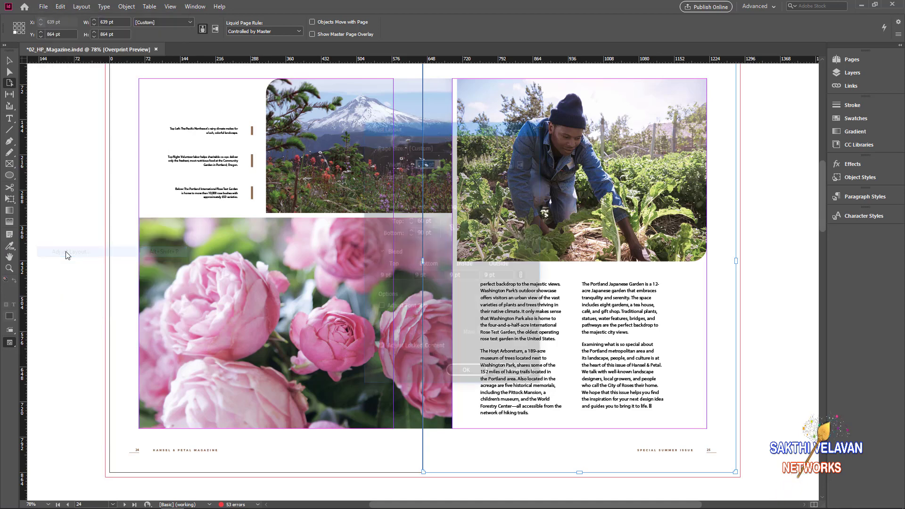
click(463, 143)
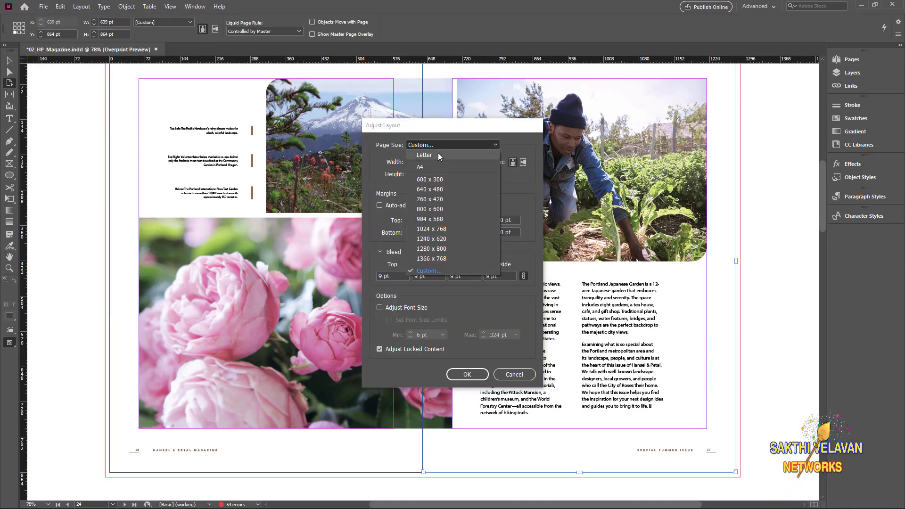
click(437, 152)
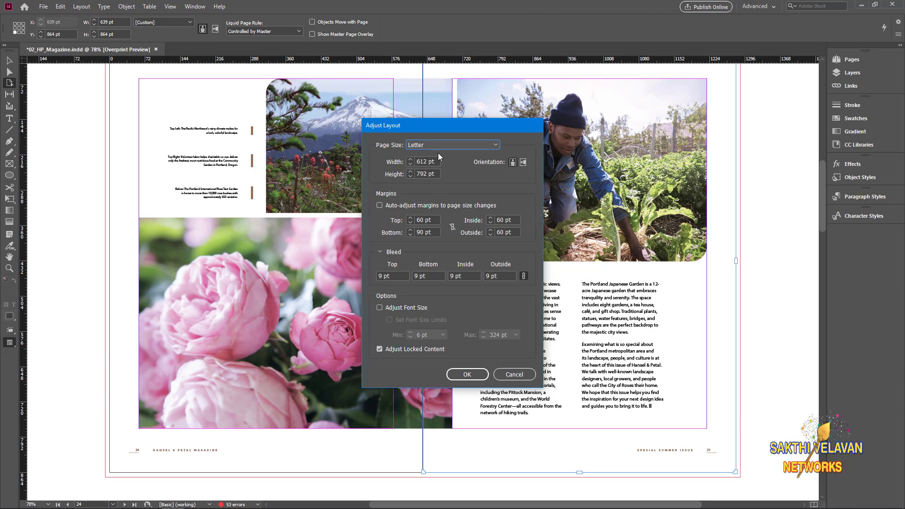
click(379, 308)
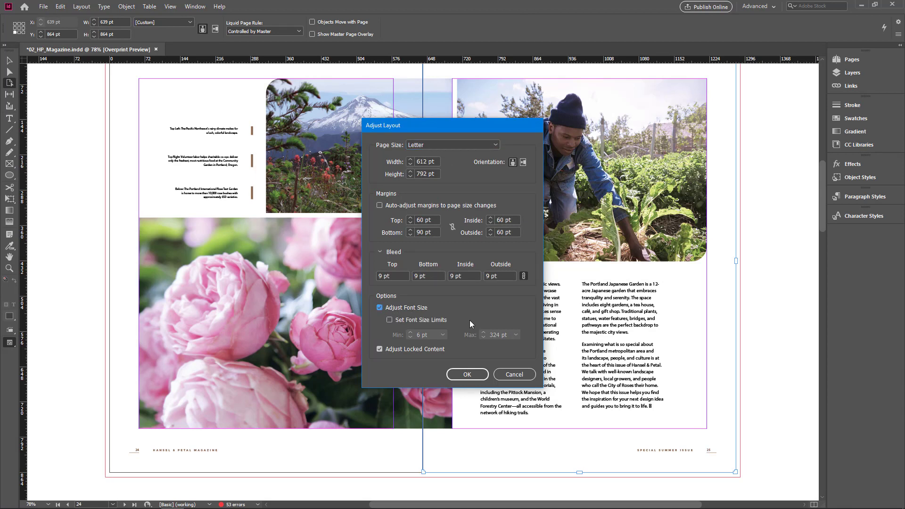
click(467, 374)
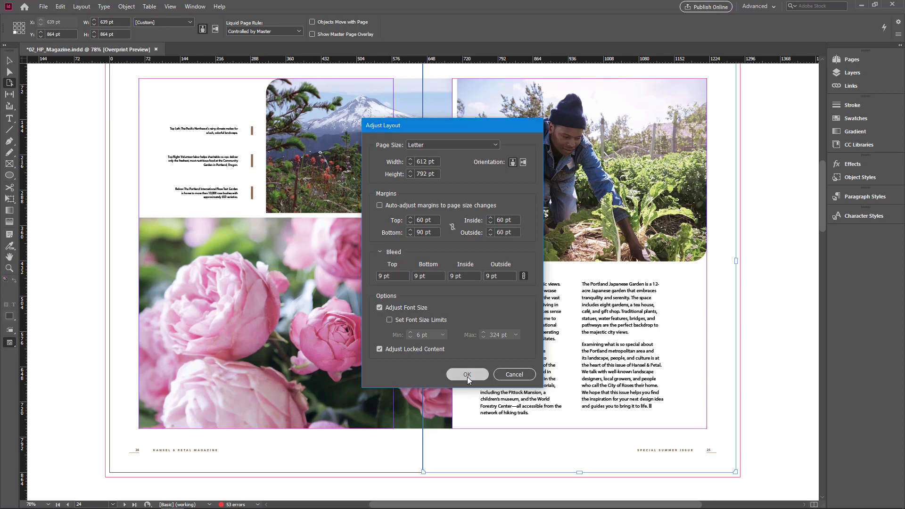